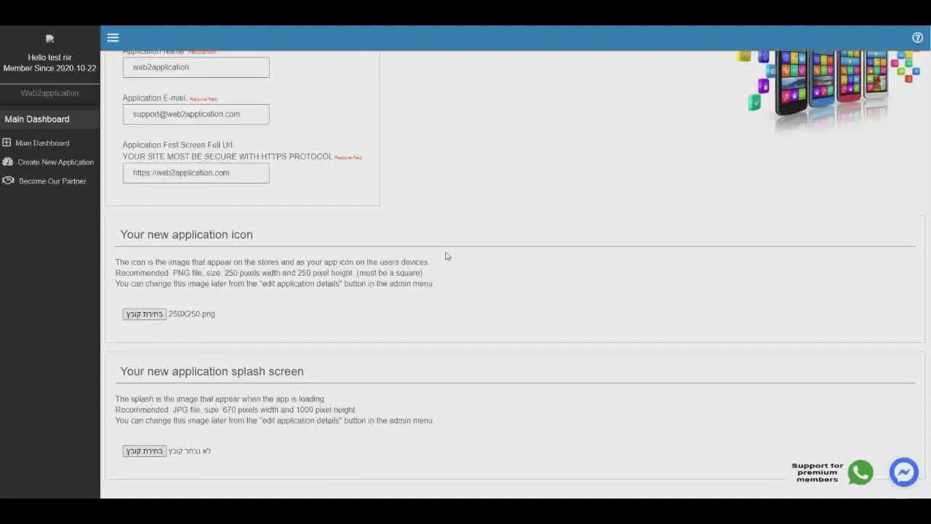
scroll(444, 254, up, 2)
click(207, 212)
click(248, 260)
drag(242, 260, 82, 275)
drag(239, 317, 85, 318)
click(242, 318)
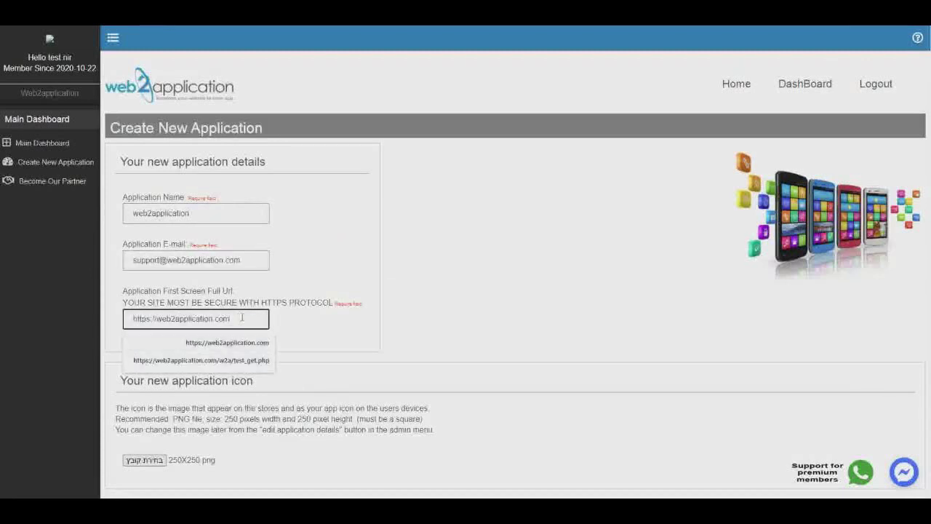
text(/apphome)
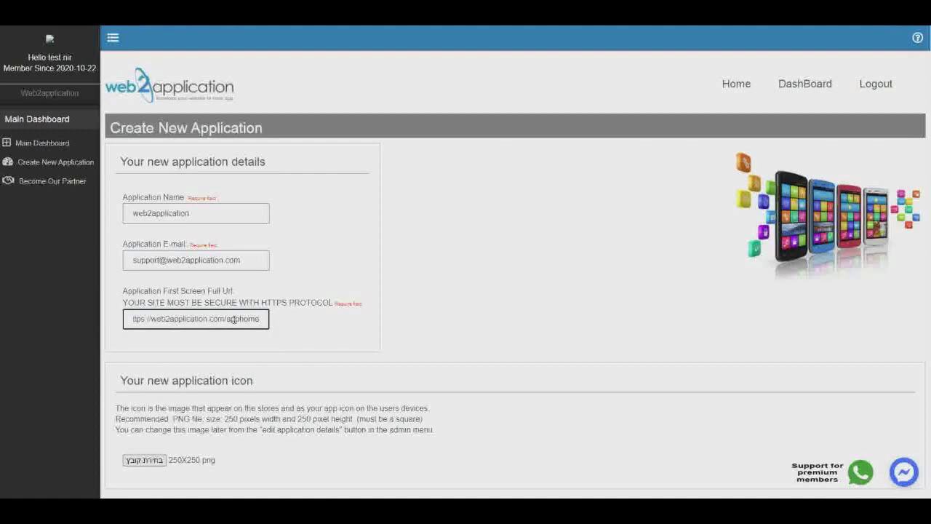
scroll(385, 273, down, 3)
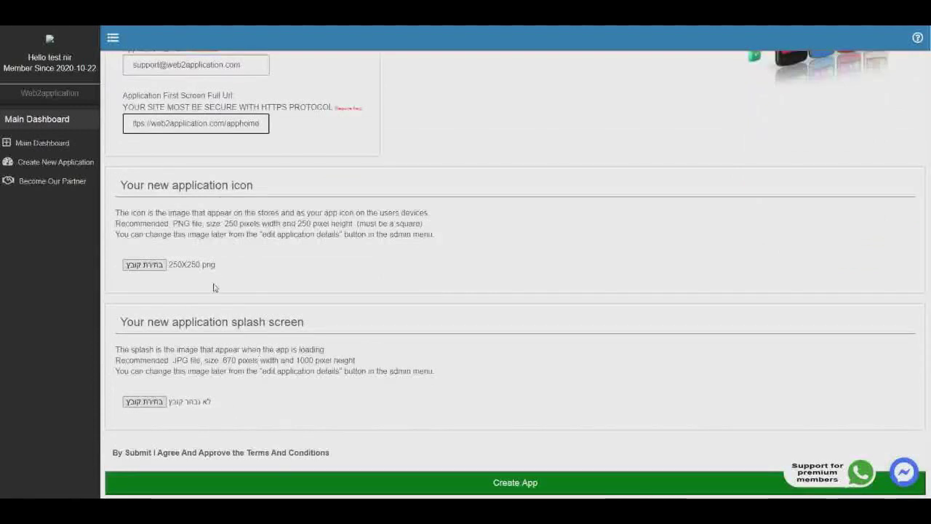
Step: Attach 250X250.png as the app icon
click(155, 267)
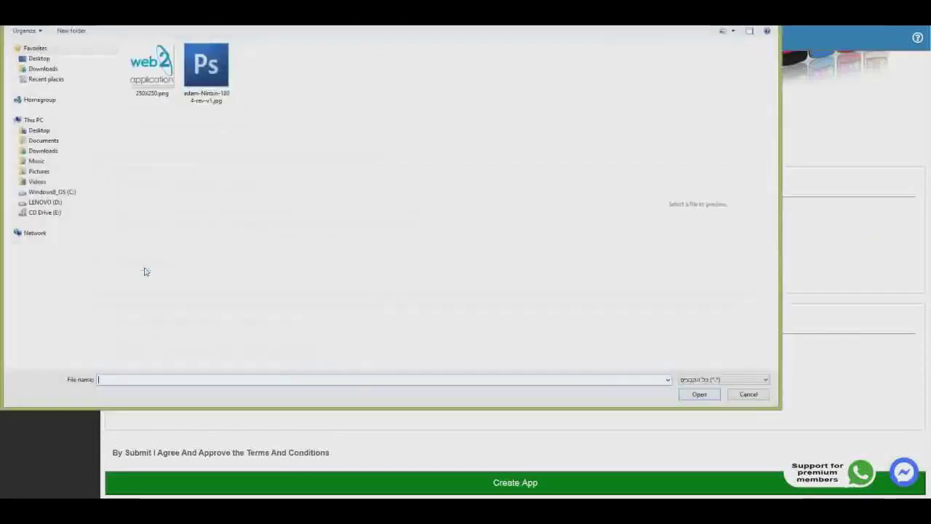
click(153, 71)
double_click(152, 72)
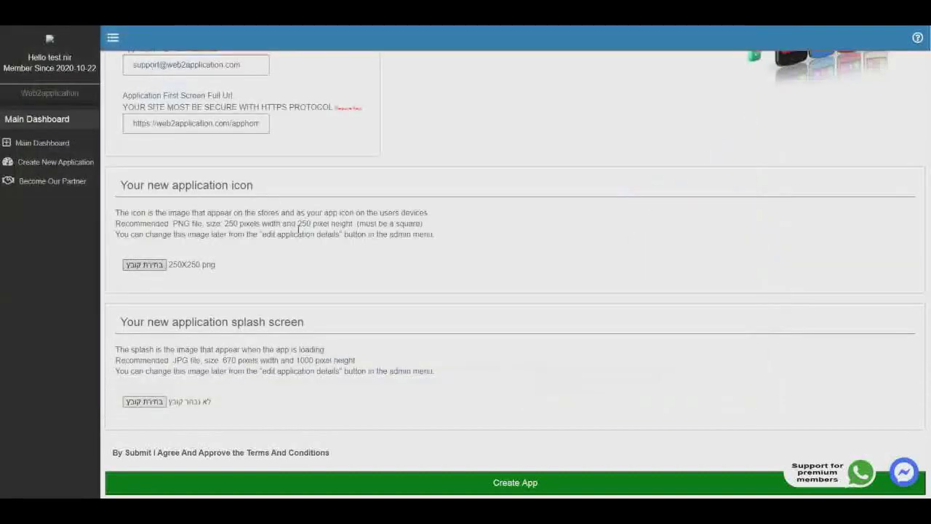
Step: Attach the JPG as the splash screen image and create the app
click(138, 402)
click(207, 72)
double_click(206, 71)
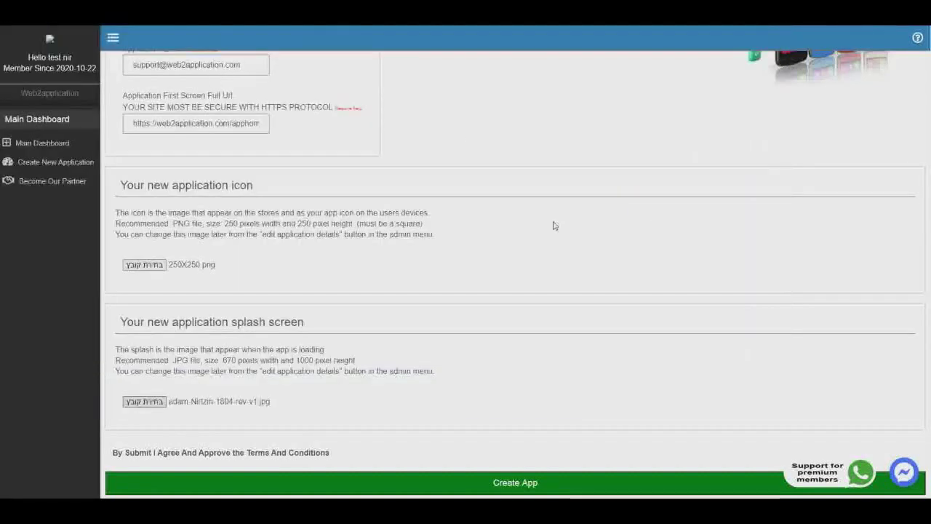
scroll(553, 225, down, 1)
click(515, 412)
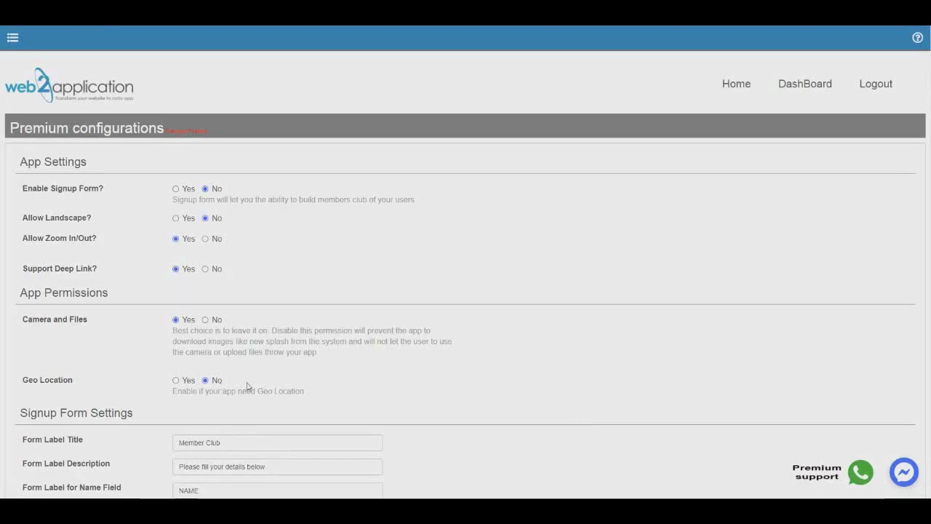
Step: Review the Premium configurations down to the bottom and save them with Update And Continue
drag(231, 393, 172, 393)
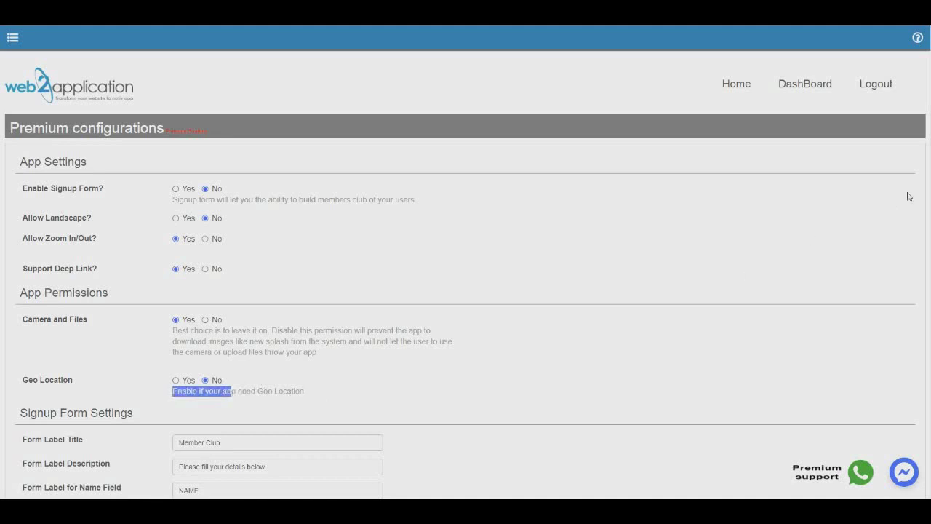
scroll(918, 189, down, 2)
scroll(918, 189, down, 5)
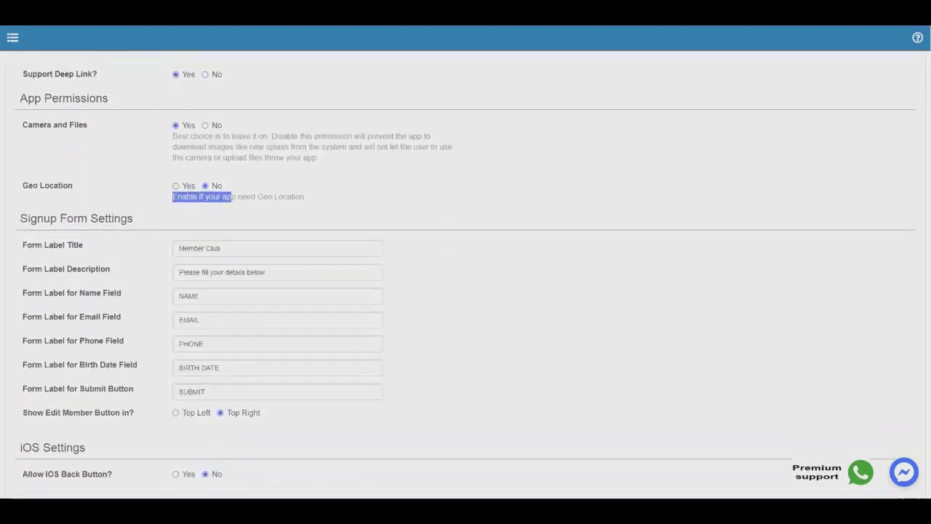
scroll(464, 274, down, 4)
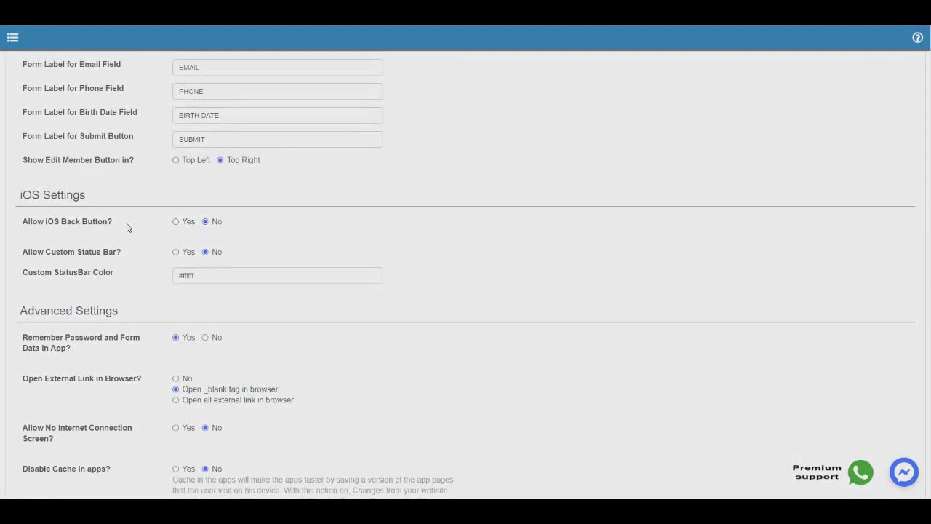
scroll(341, 363, down, 2)
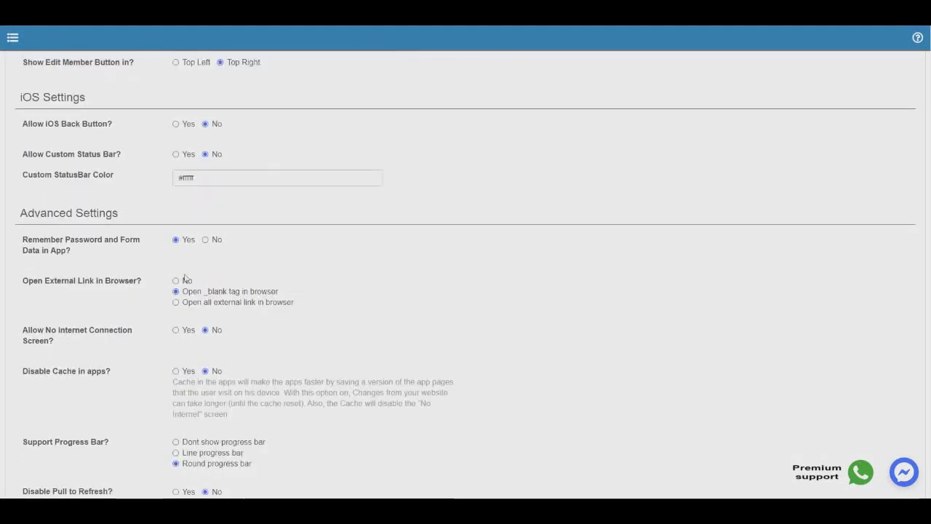
scroll(323, 287, down, 2)
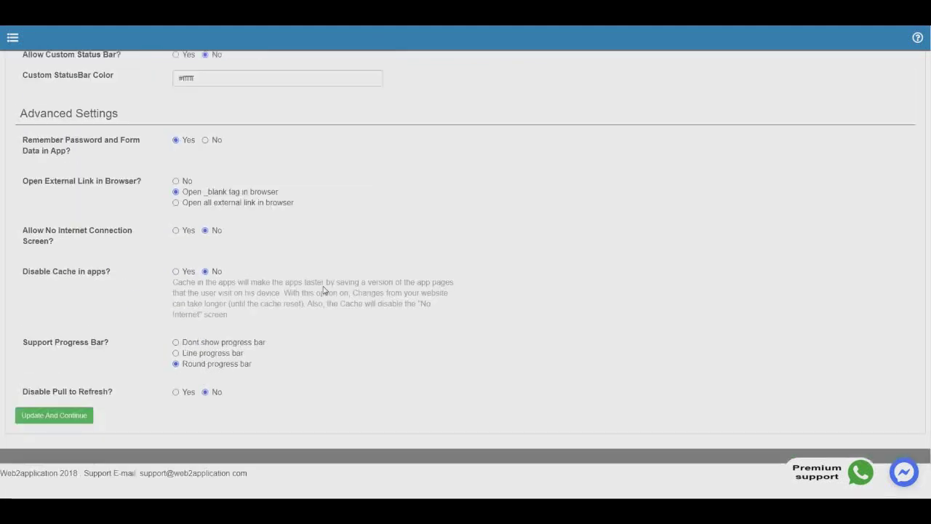
click(53, 418)
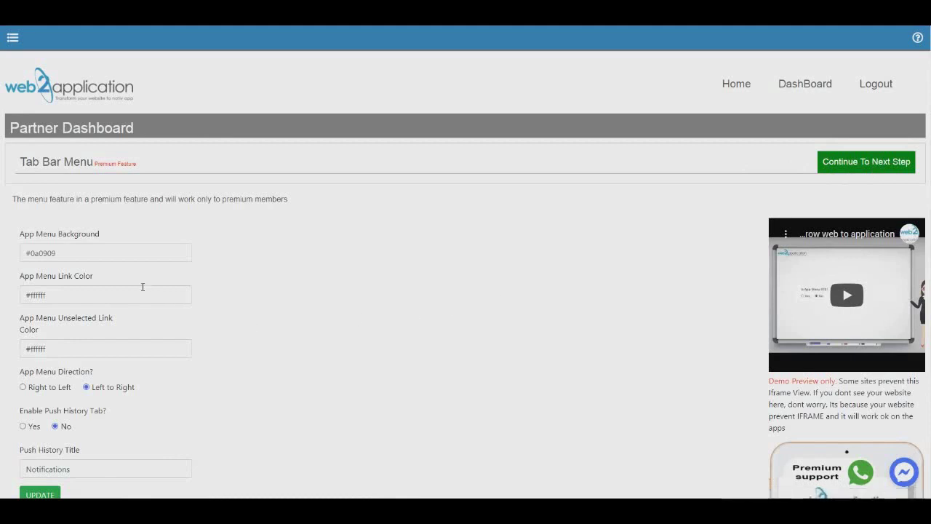
Step: Check the menu background colour #0a0909 in its colour picker
click(123, 256)
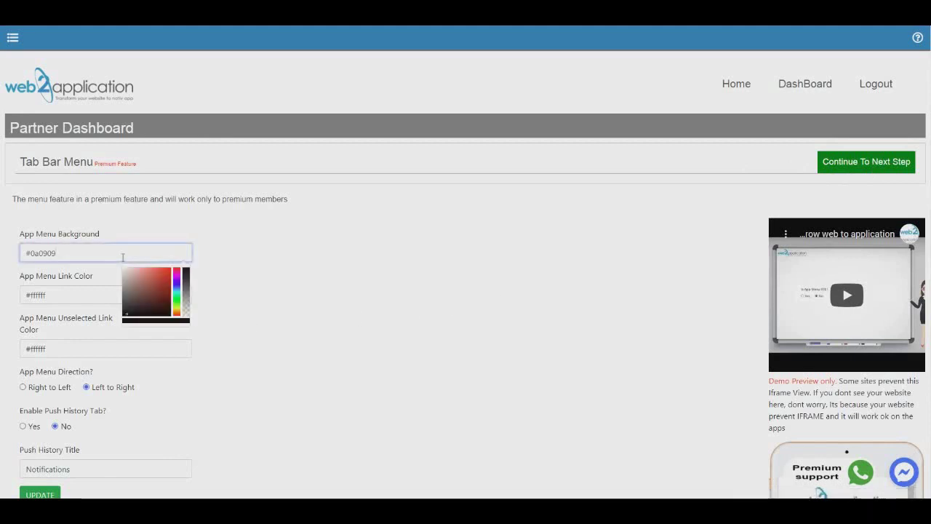
click(286, 284)
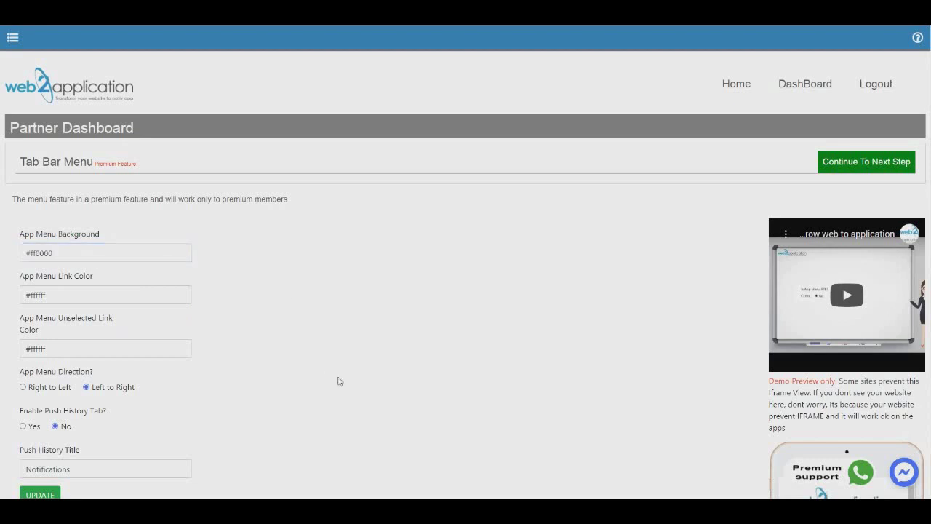
scroll(331, 376, down, 3)
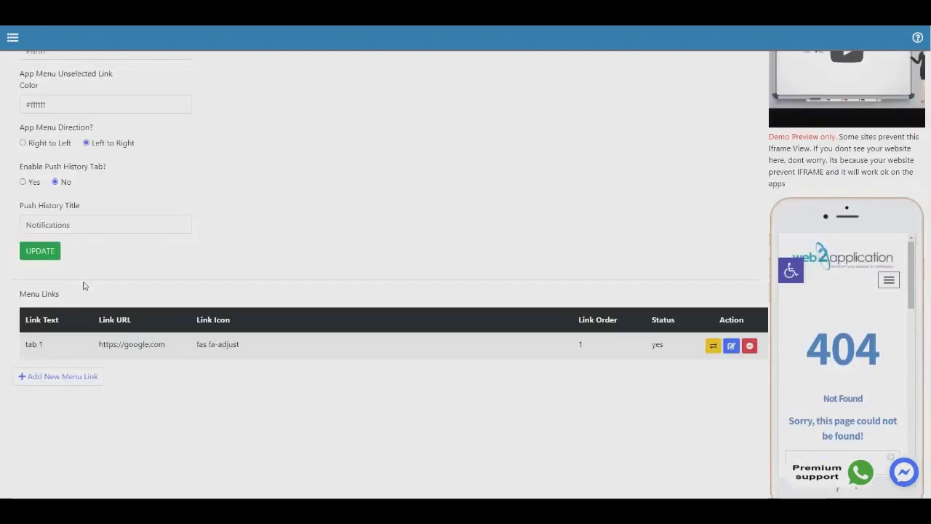
click(62, 376)
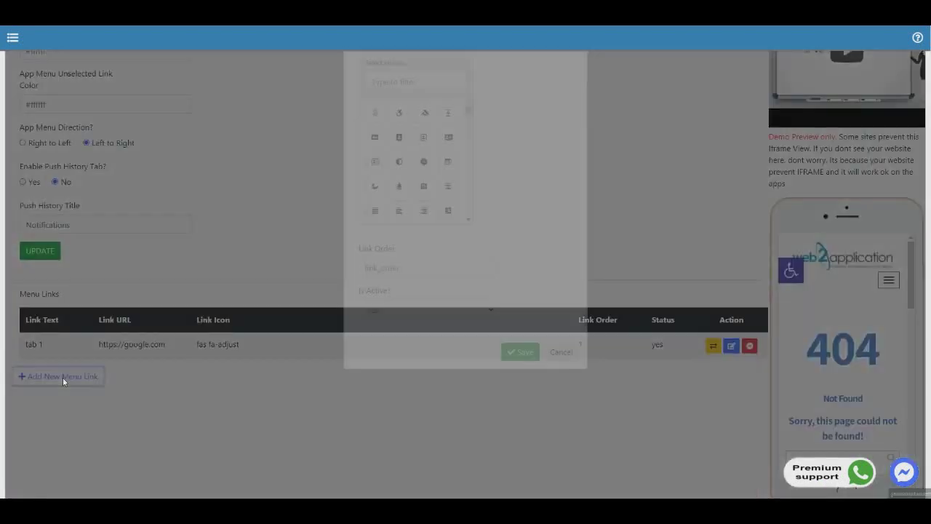
click(395, 245)
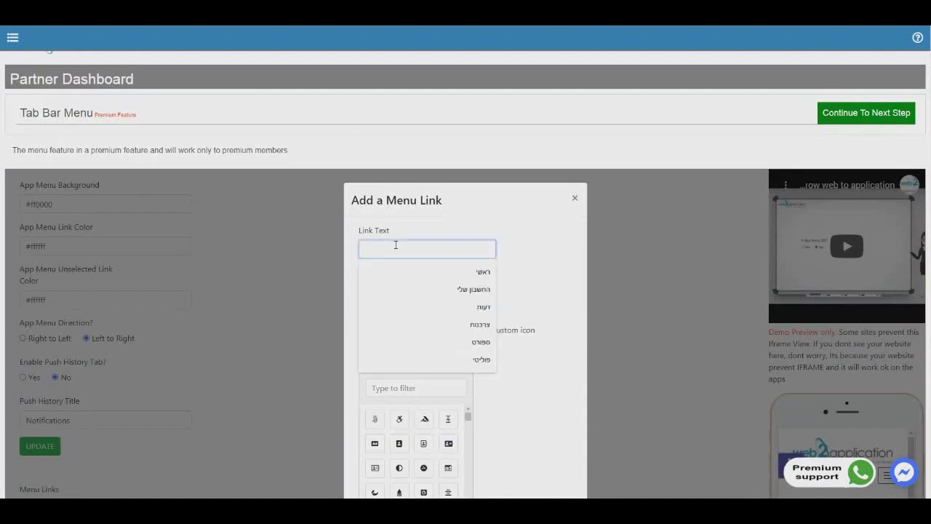
text(tab2)
key(Tab)
text(ht)
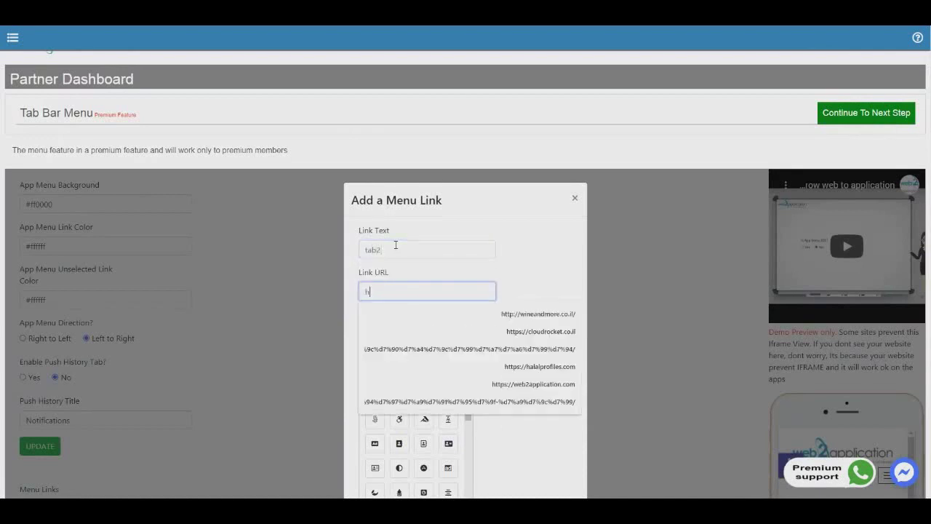
key(Down)
key(Down)
key(Return)
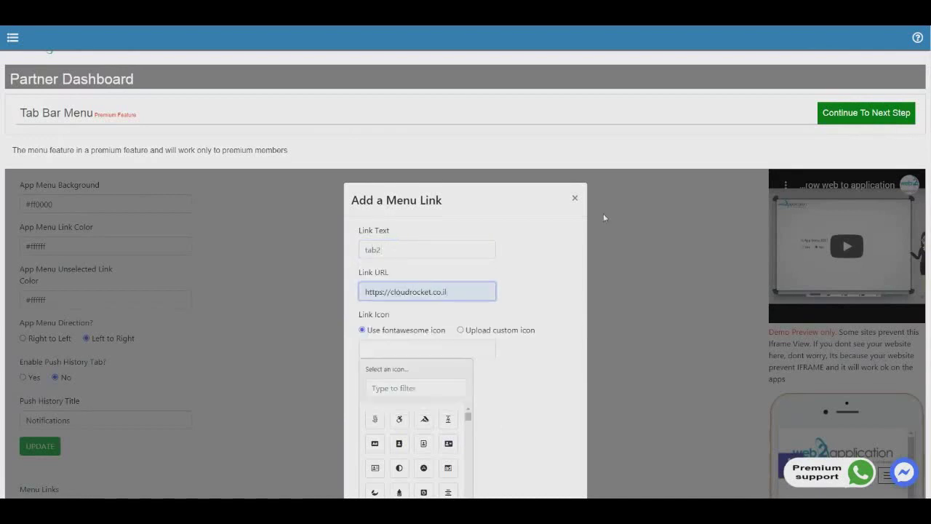
Step: Give tab2 the fas fa-adjust fontawesome icon and link order 2, and save it
click(428, 344)
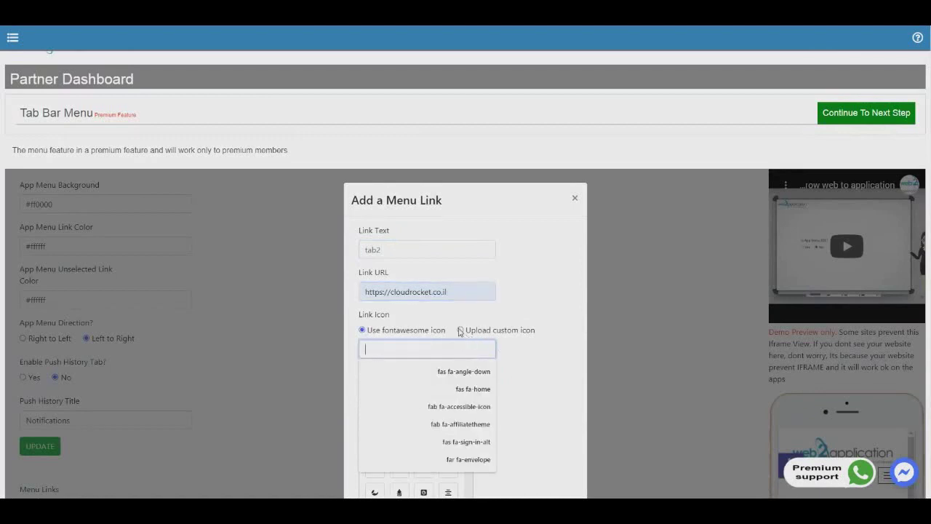
click(460, 329)
click(362, 330)
scroll(393, 364, down, 2)
click(400, 370)
scroll(400, 370, down, 3)
click(410, 280)
double_click(410, 280)
text(2)
click(525, 368)
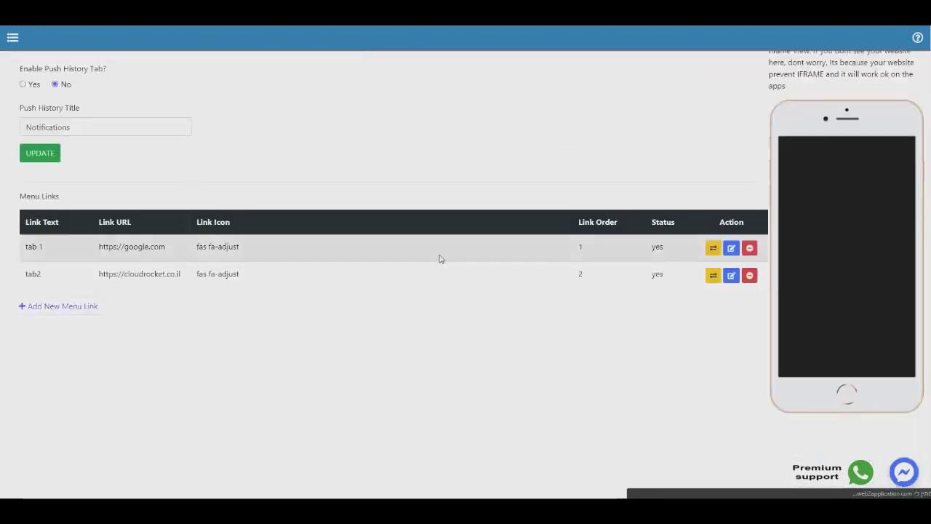
scroll(582, 266, up, 3)
scroll(573, 277, up, 2)
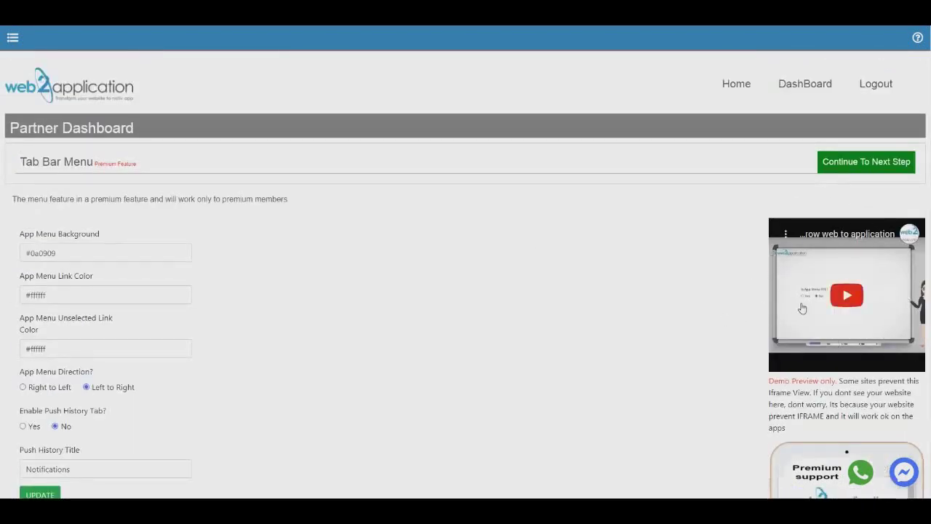
Step: Move to the owner details step and fill in name, company and company ID
click(852, 168)
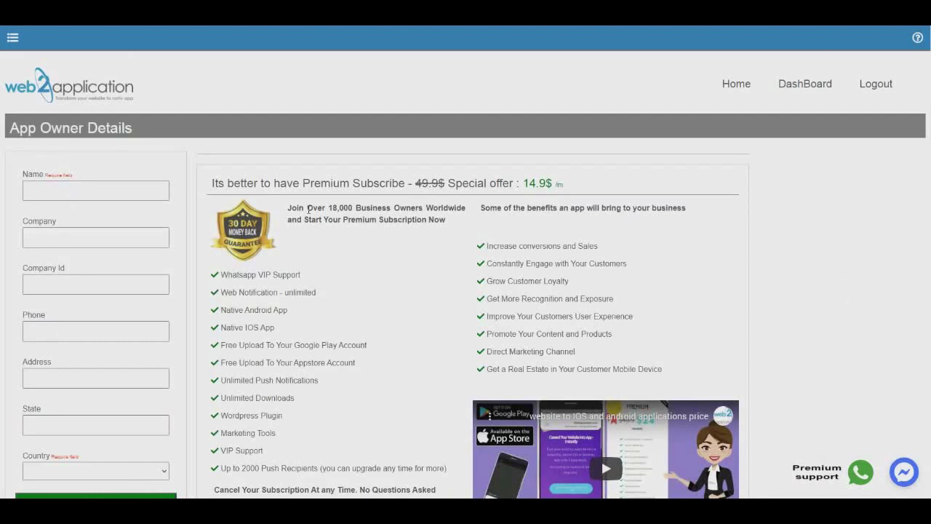
click(53, 187)
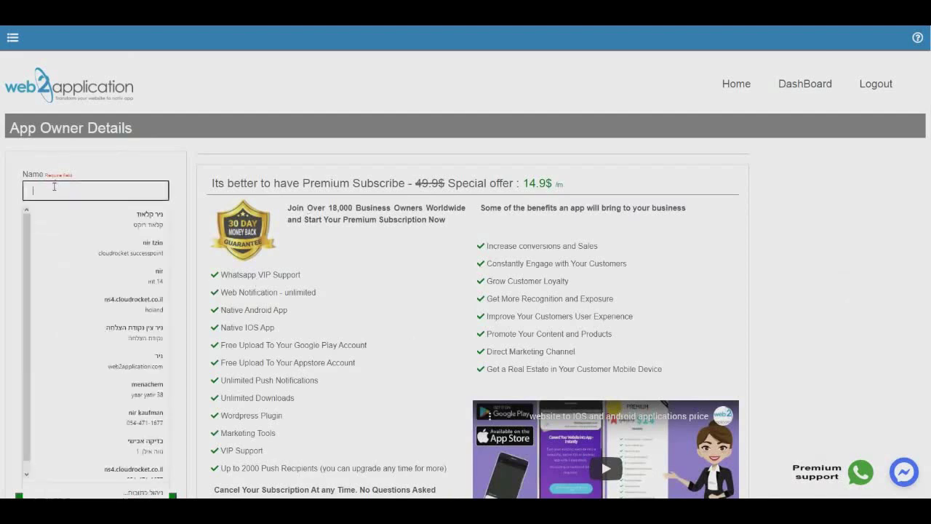
text(dsdsd)
key(Tab)
text(sds)
key(Tab)
text(sds)
Step: Enter the owner's phone number, choose Austria as country, and submit the details
click(89, 331)
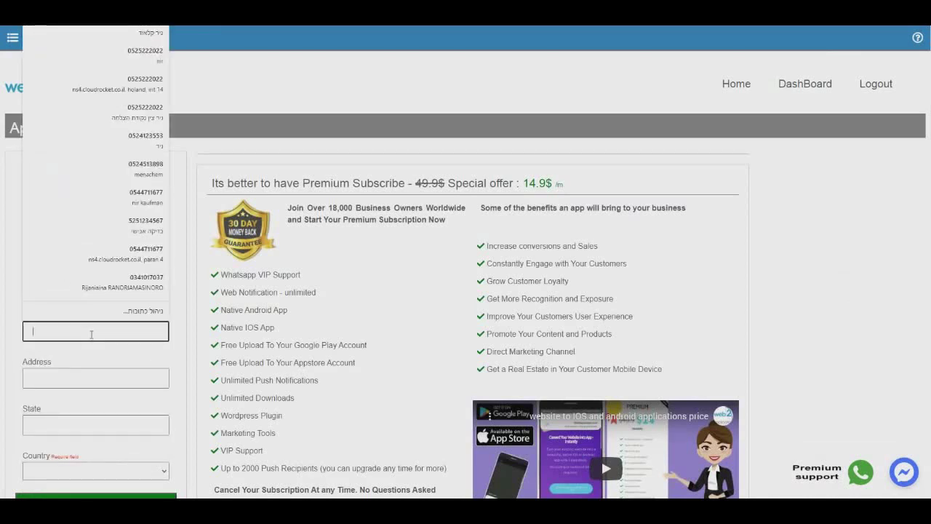
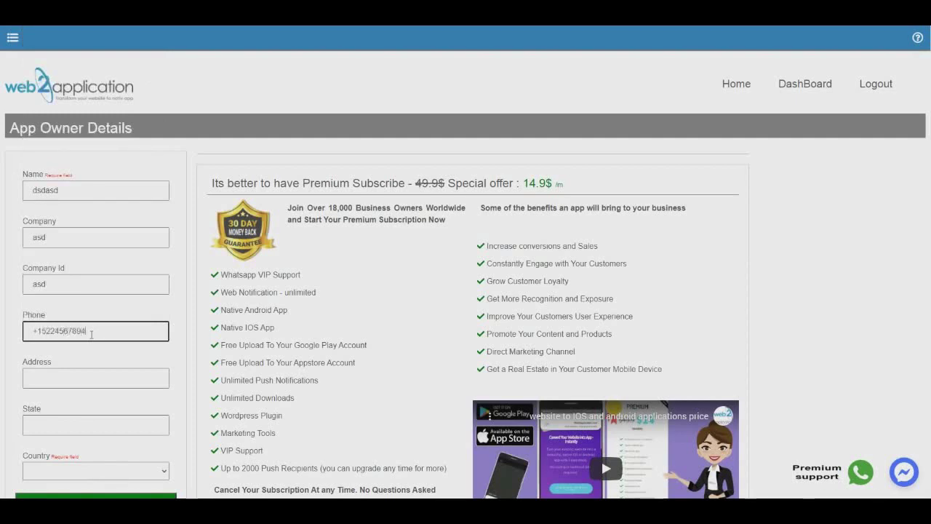
scroll(125, 391, down, 2)
click(163, 327)
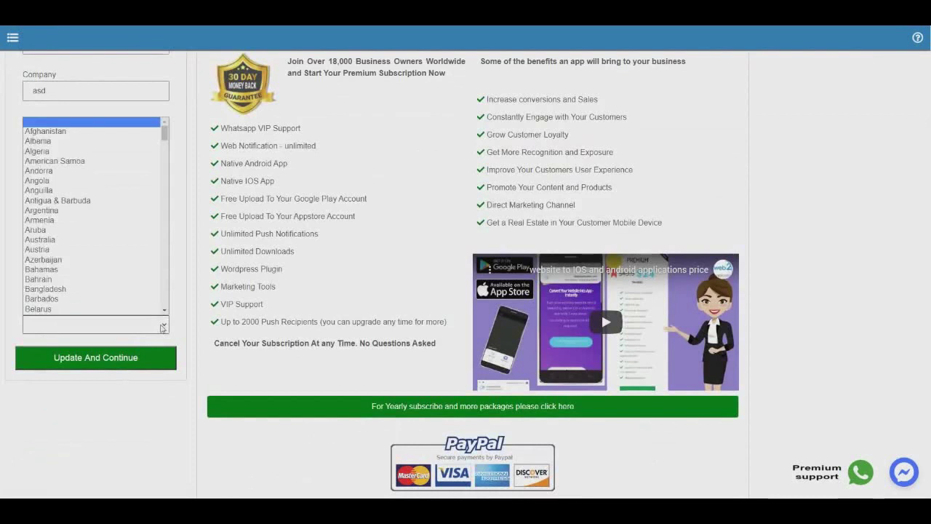
click(58, 250)
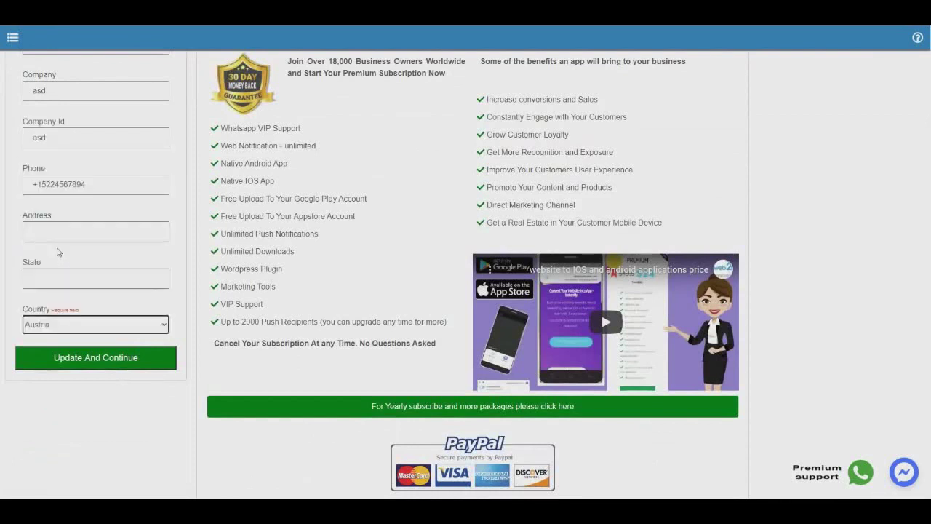
click(110, 364)
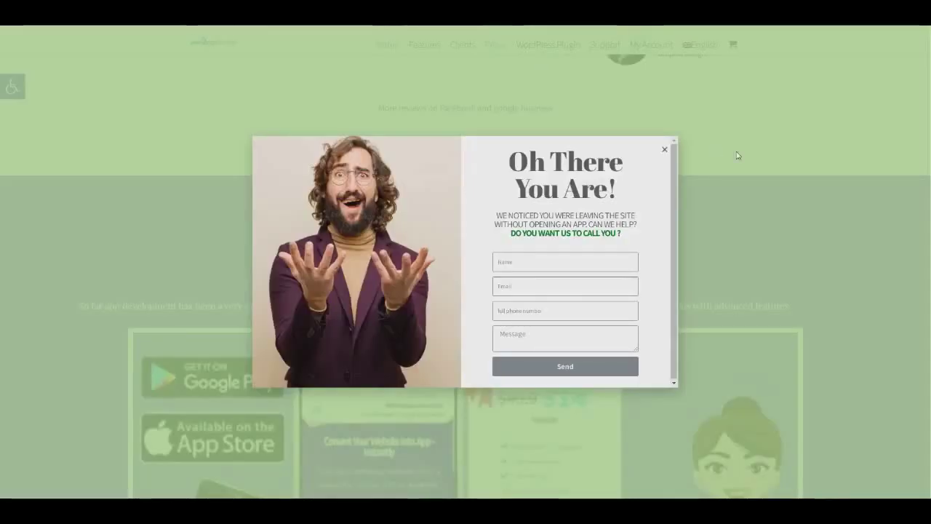
Step: Dismiss the welcome popup and browse the plans from the $0 free trial to $499 full service
click(737, 155)
scroll(397, 335, down, 3)
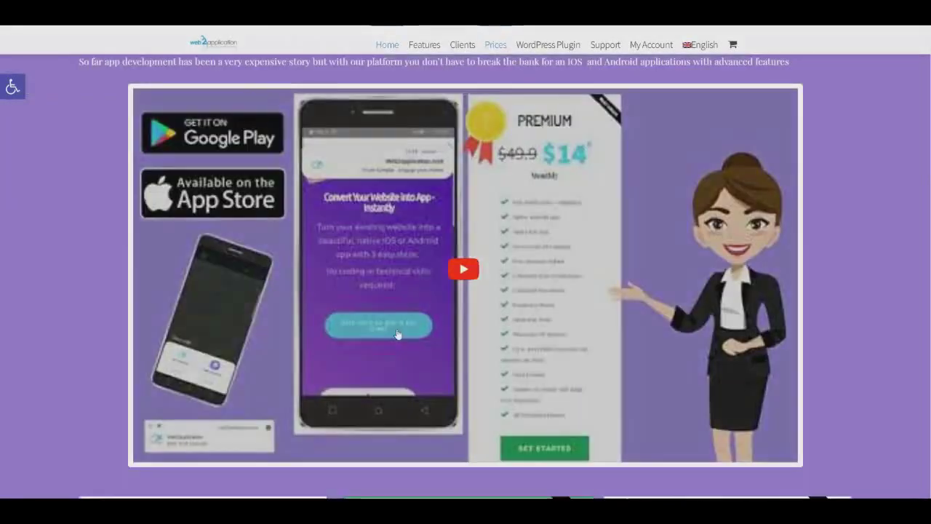
scroll(397, 334, down, 5)
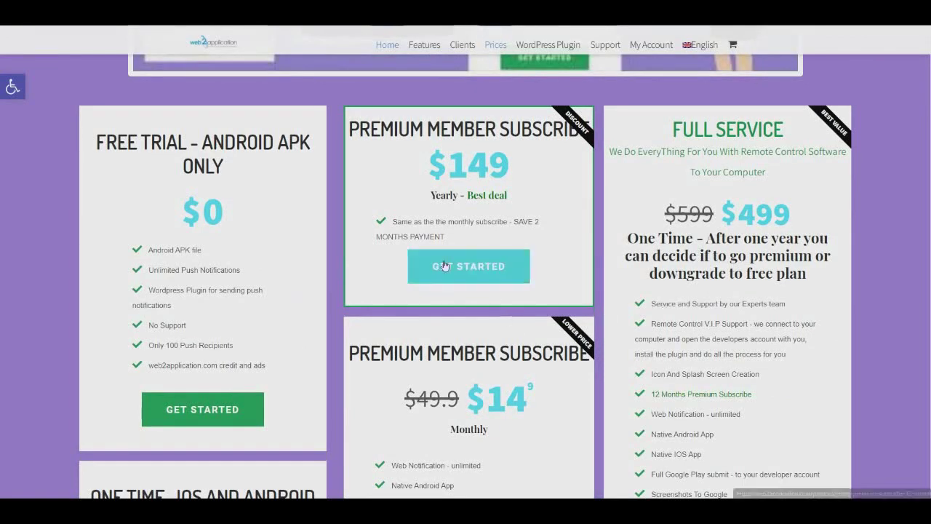
scroll(445, 265, down, 6)
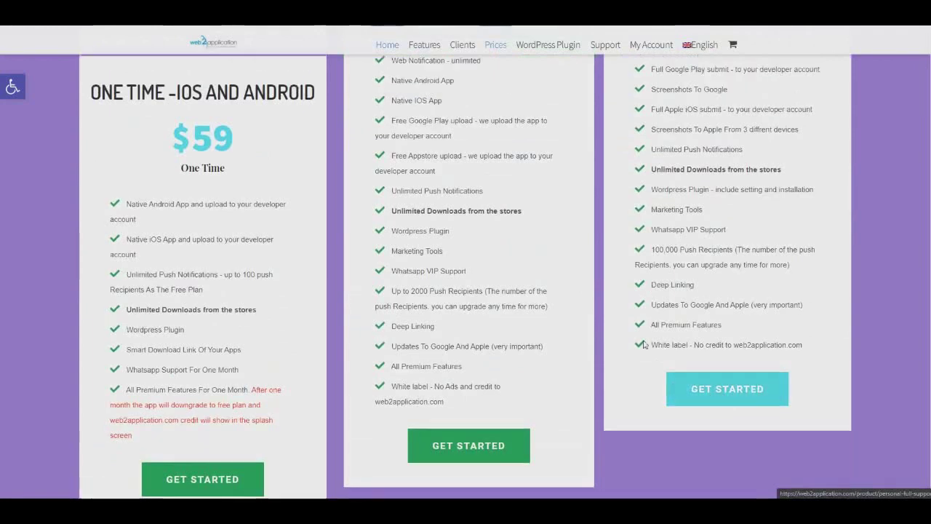
scroll(565, 175, up, 3)
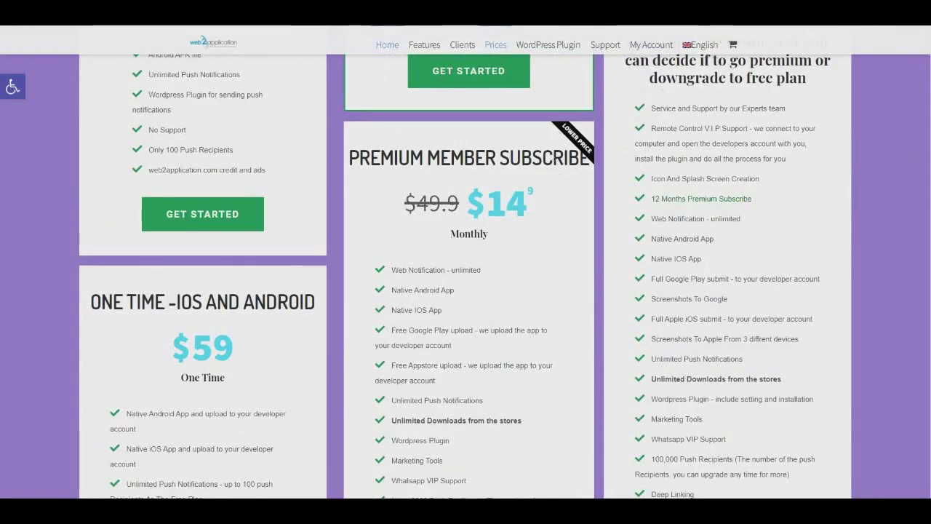
scroll(466, 261, up, 2)
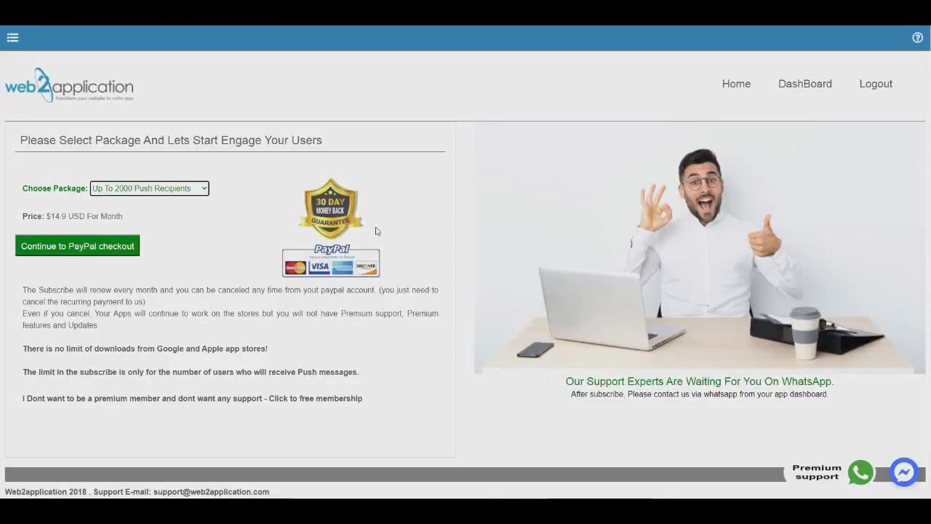
Step: Keep the Up To 2000 Push Recipients package at $14.9 USD per month
click(205, 189)
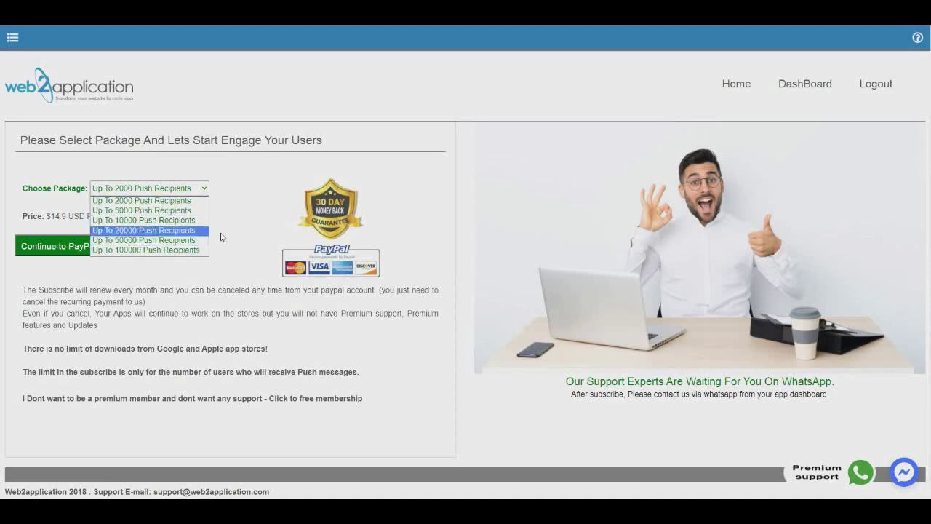
click(90, 259)
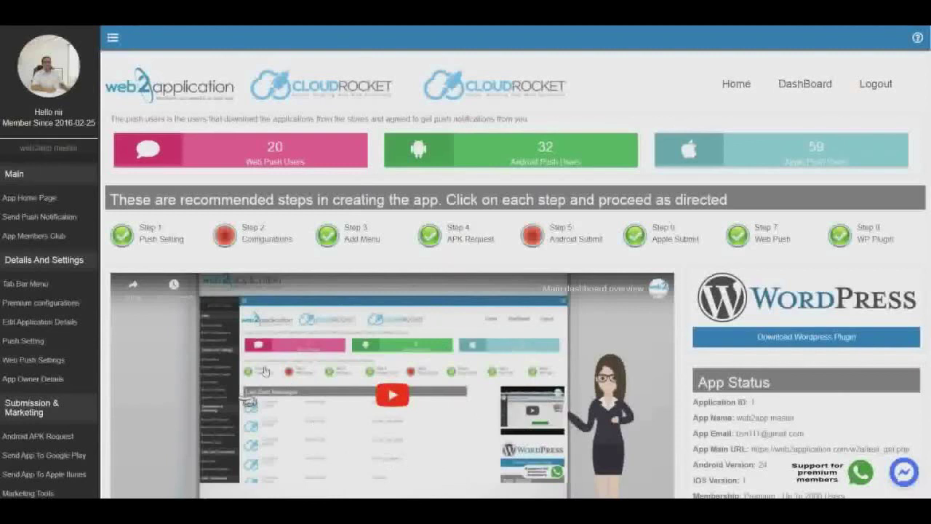
Step: Go to Step 1 Push Setting to reach the Firebase push notification configuration
mouse_move(134, 244)
mouse_move(840, 246)
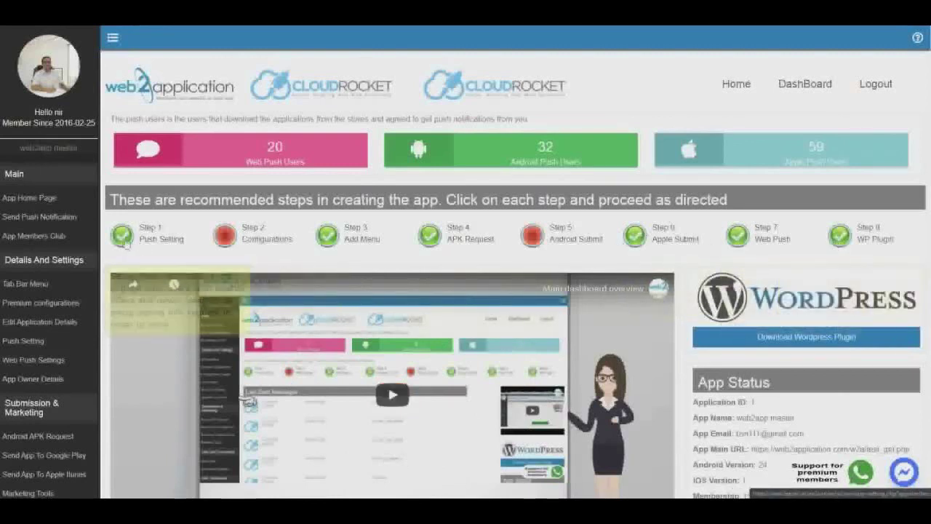
click(124, 241)
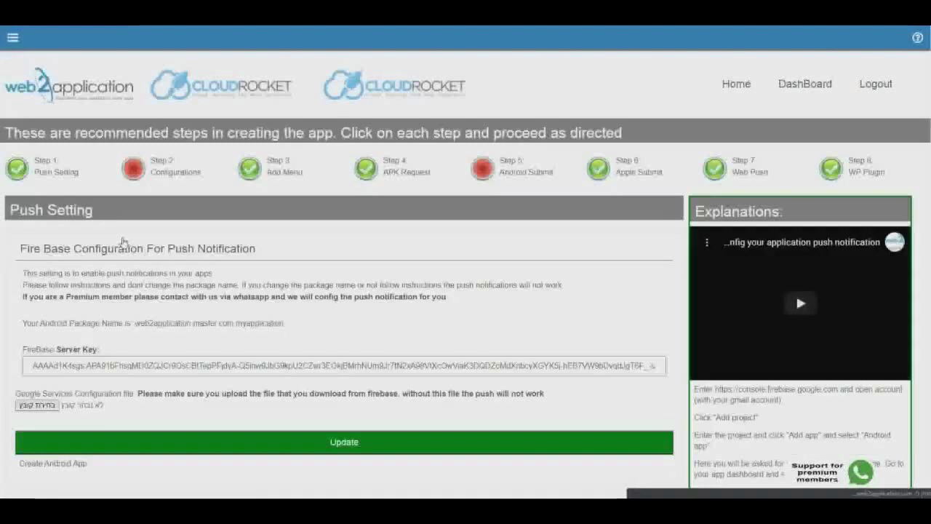